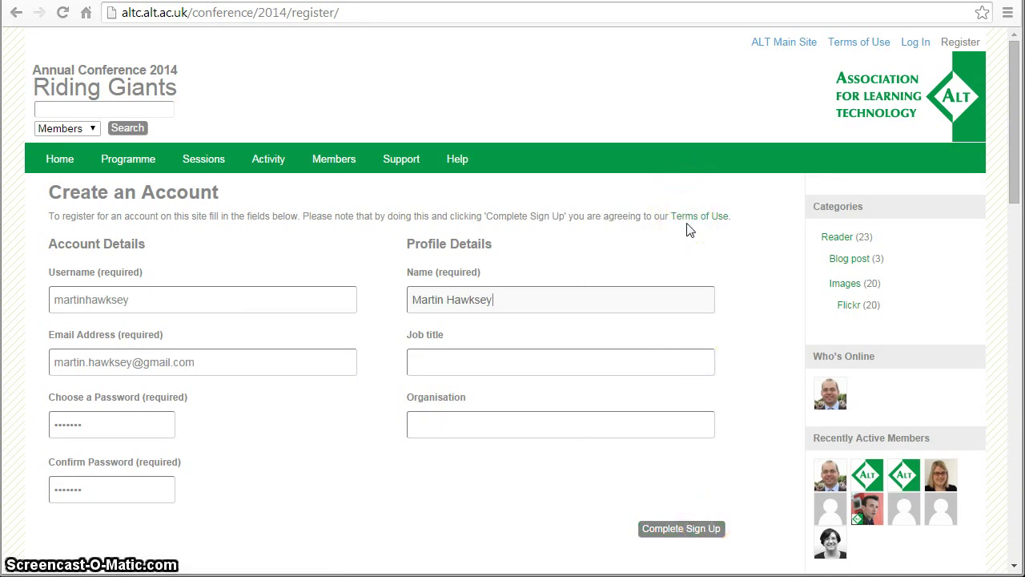
Submit the completed Create an Account form with username, email, password and display name
left_click(682, 529)
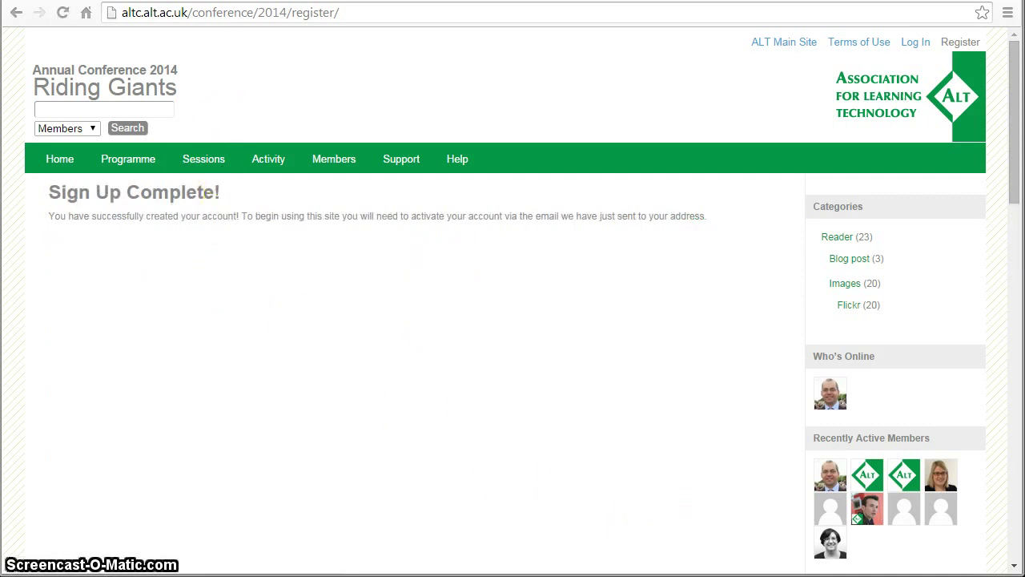
Switch to the Gmail inbox holding the new Activate Your Account email
key("ctrl+Tab")
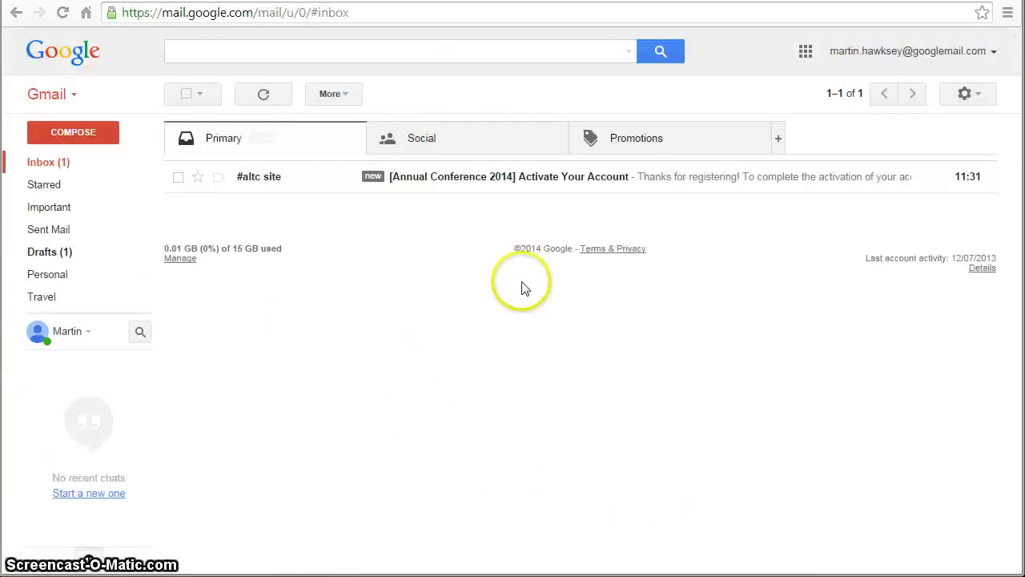
Open the '[Annual Conference 2014] Activate Your Account' email and follow its activation link
left_click(435, 184)
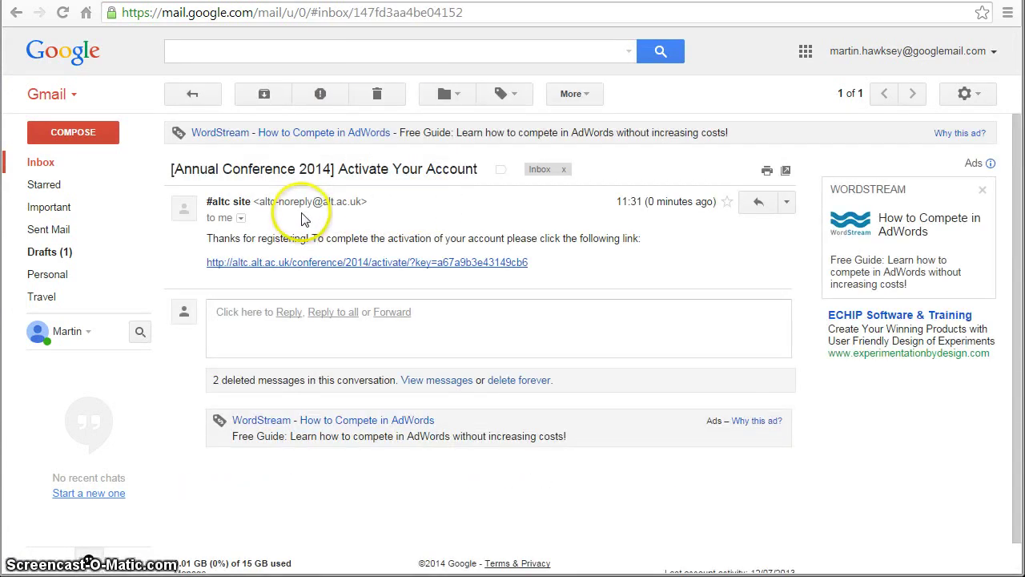
left_click_drag(258, 202, 313, 205)
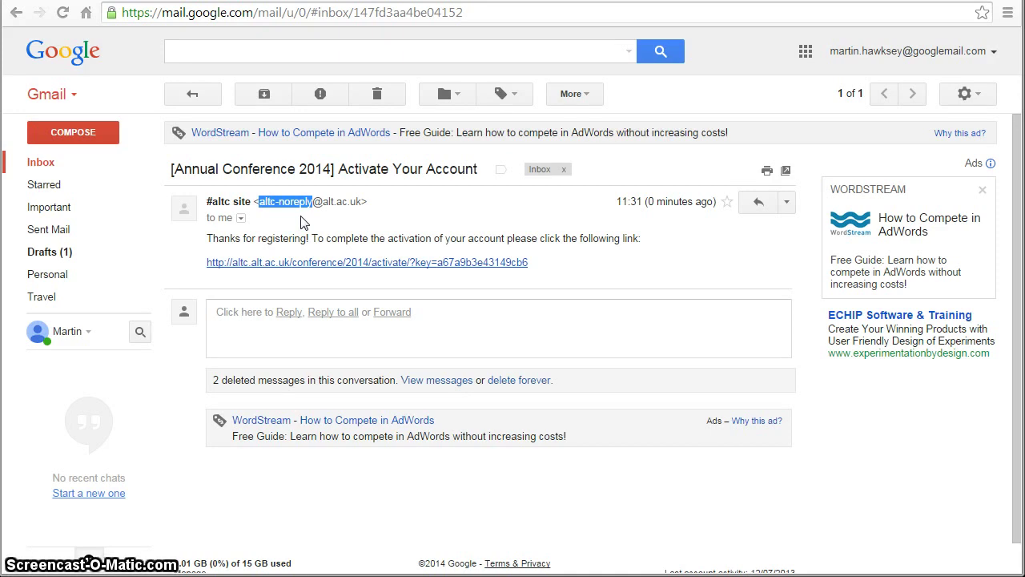
left_click(319, 264)
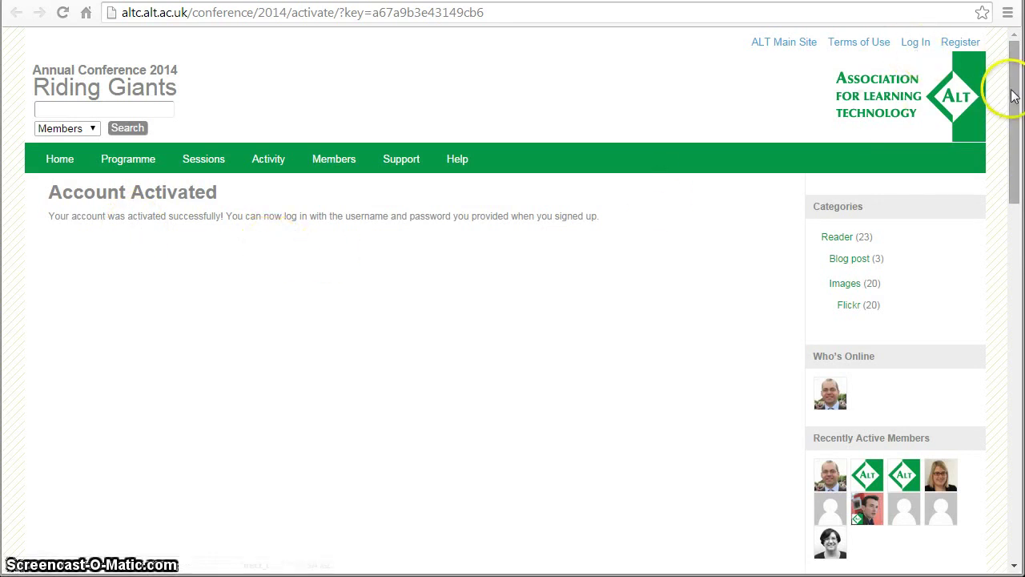
Log in to the conference site with the new account's username and password
left_click_drag(1013, 94, 1014, 451)
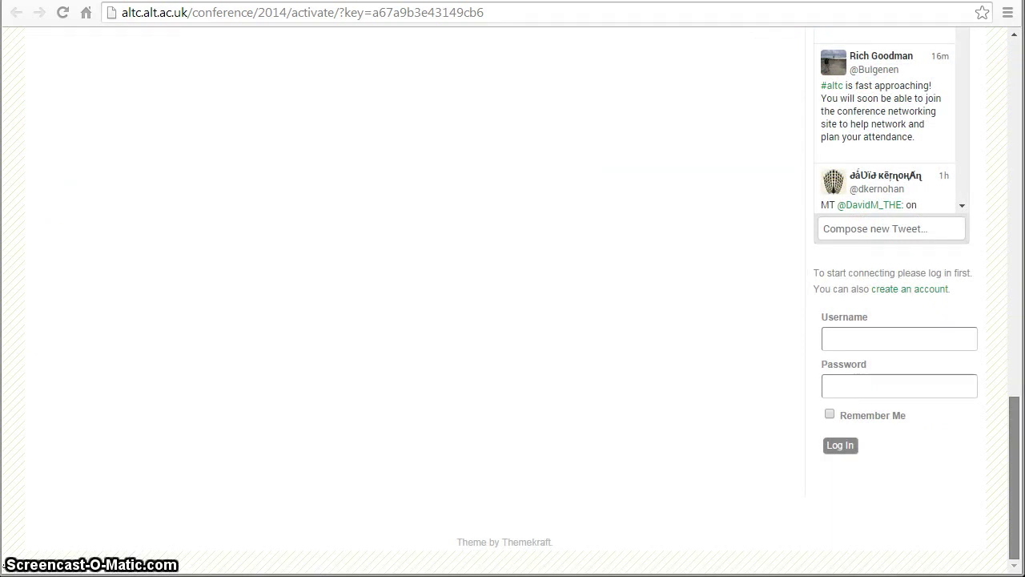
left_click_drag(1014, 451, 1014, 81)
left_click(916, 42)
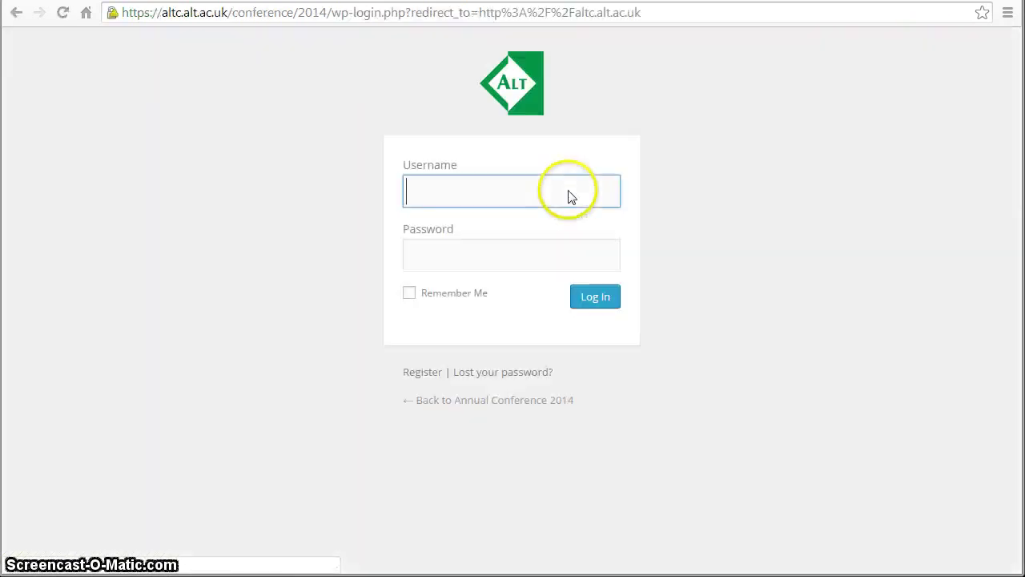
type("martin")
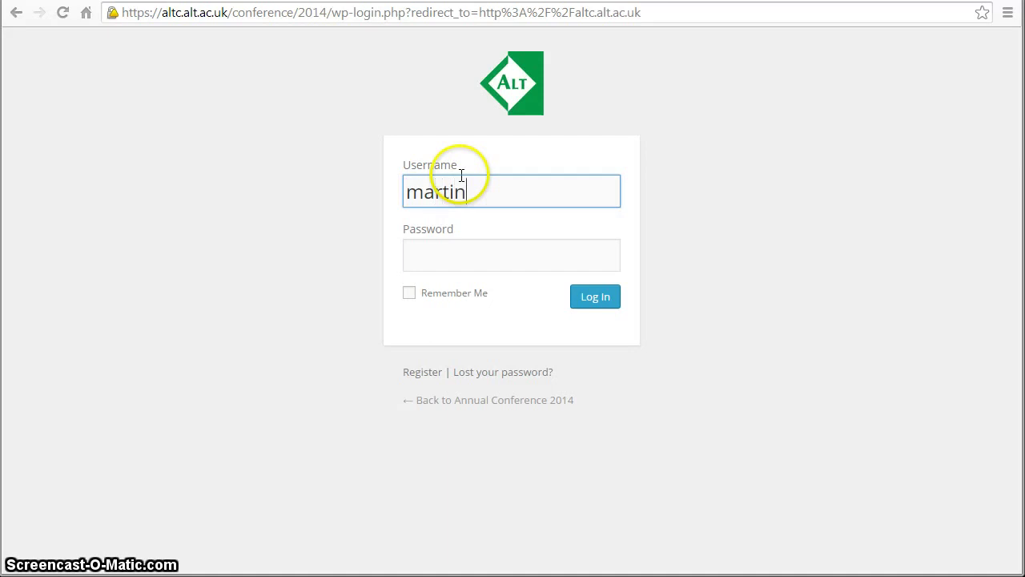
type("hawksey")
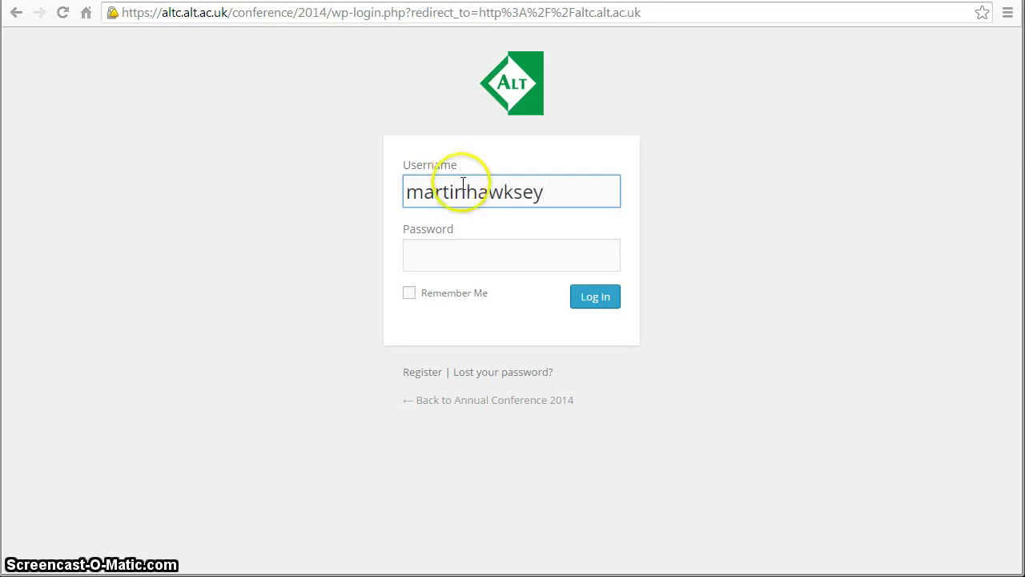
left_click(438, 250)
type("•••")
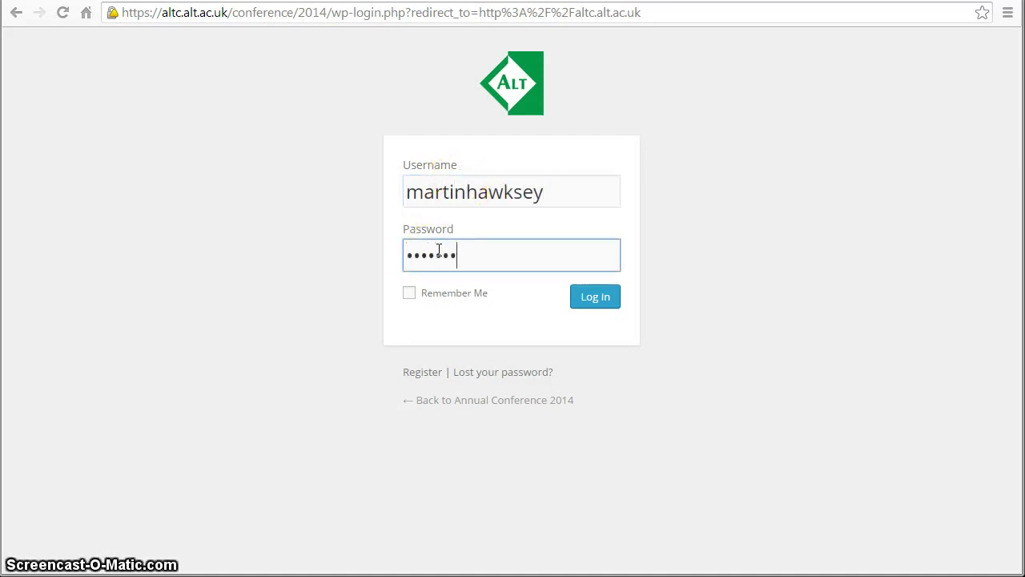
type("••••")
left_click(597, 296)
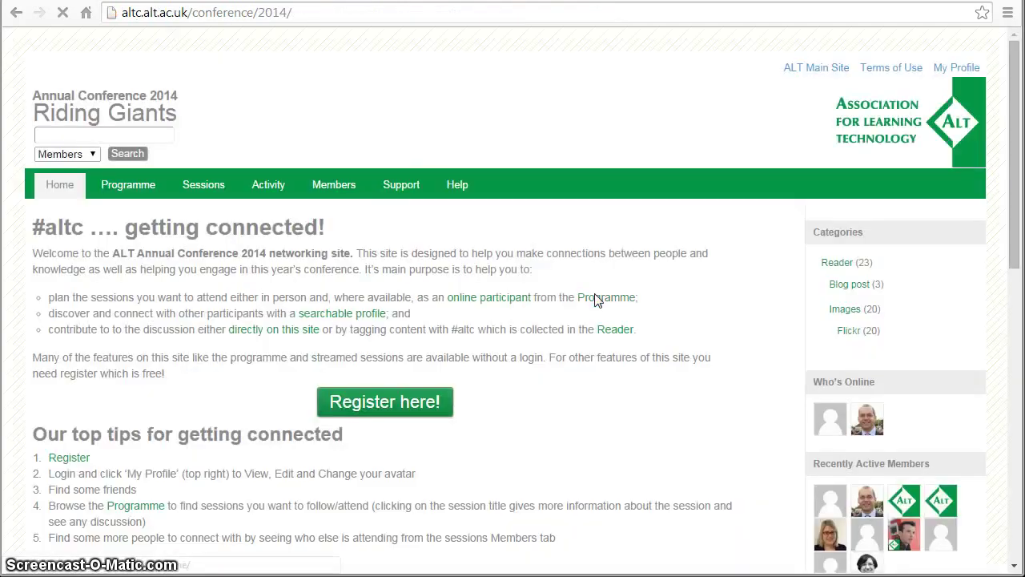
Open the new member's own profile page via My Profile
left_click(587, 303)
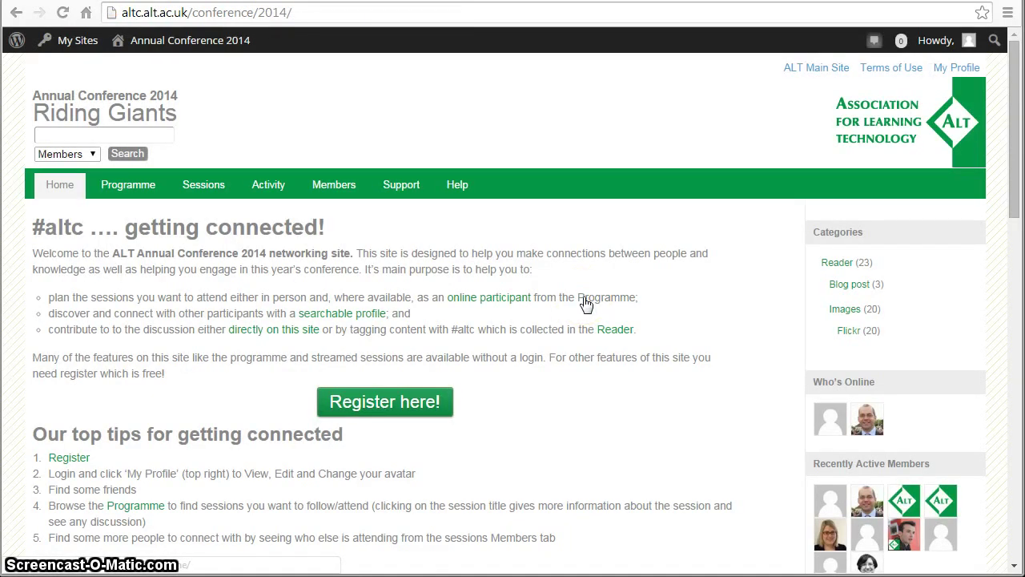
left_click(605, 296)
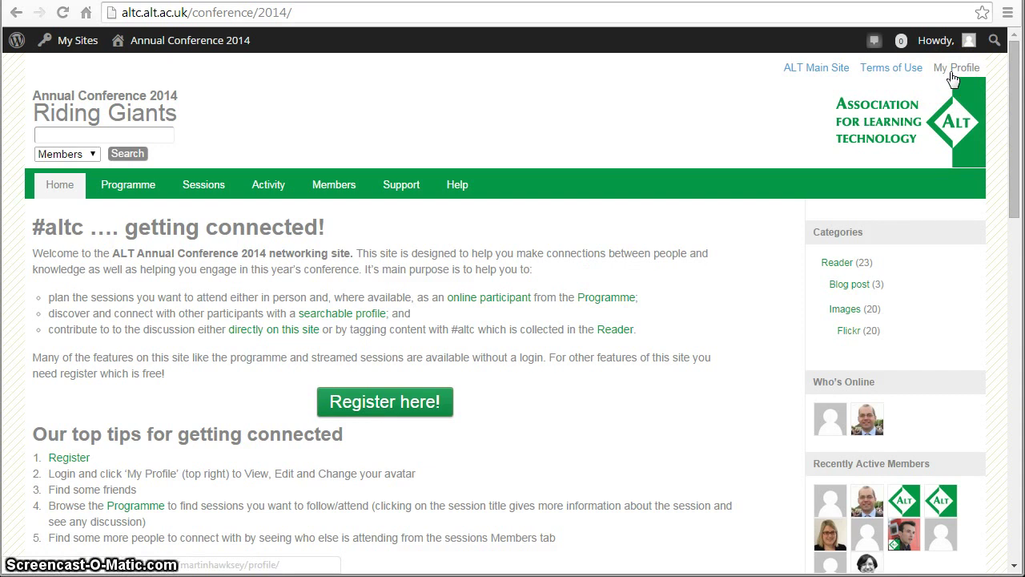
left_click(960, 72)
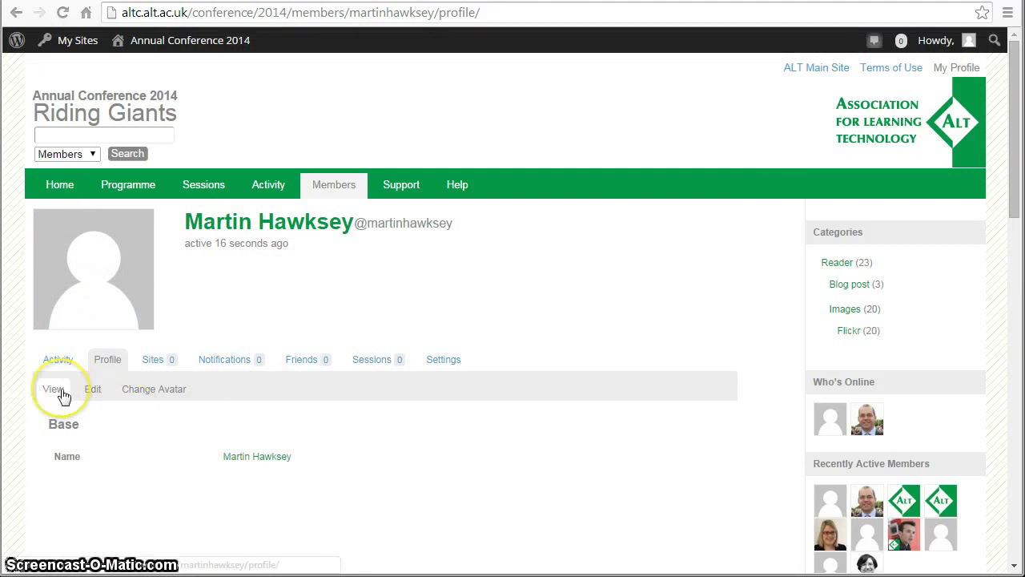
Open the Base profile edit form and check the Name and Job title fields
left_click(90, 453)
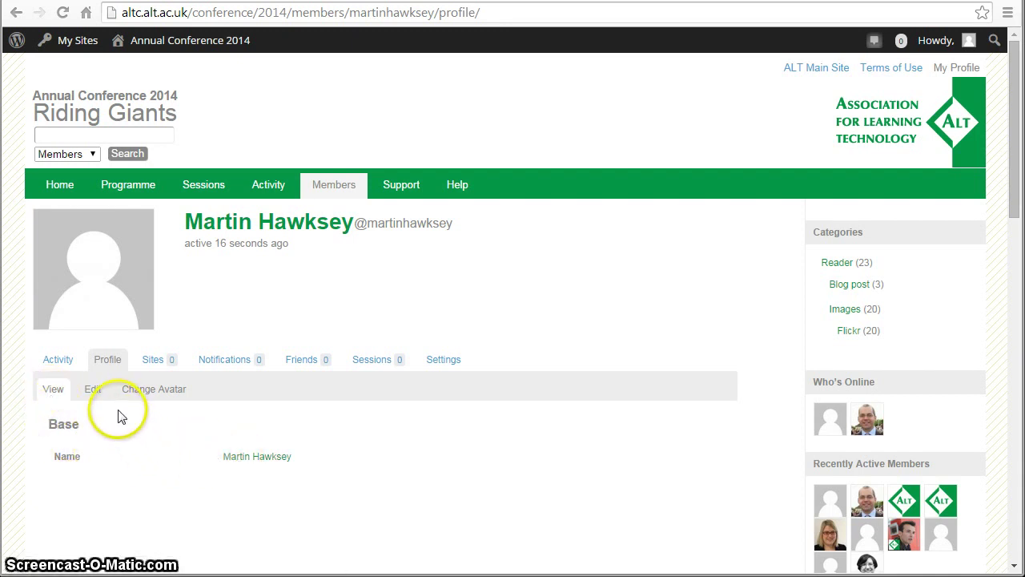
left_click(92, 389)
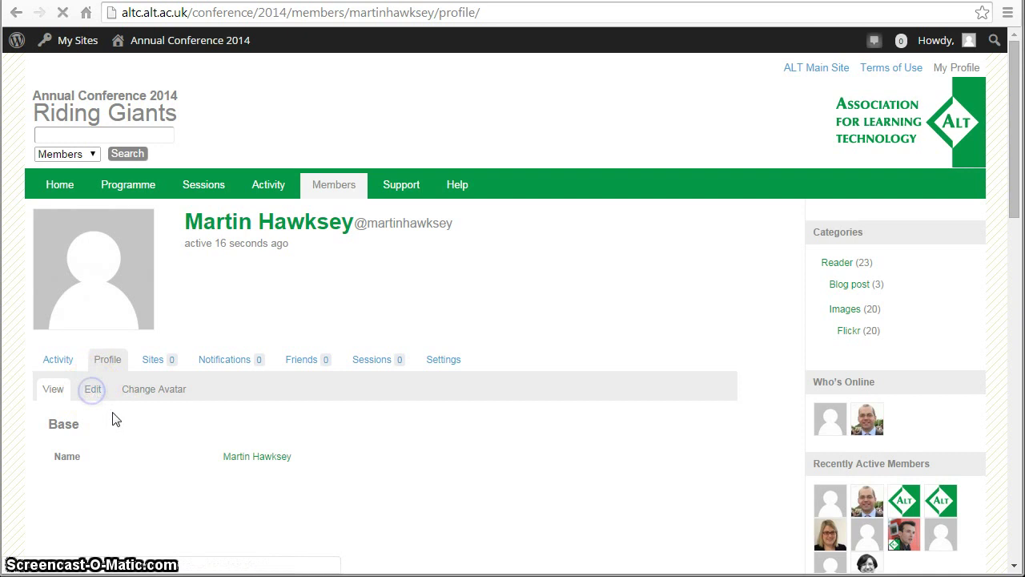
scroll(113, 411, "down", 2)
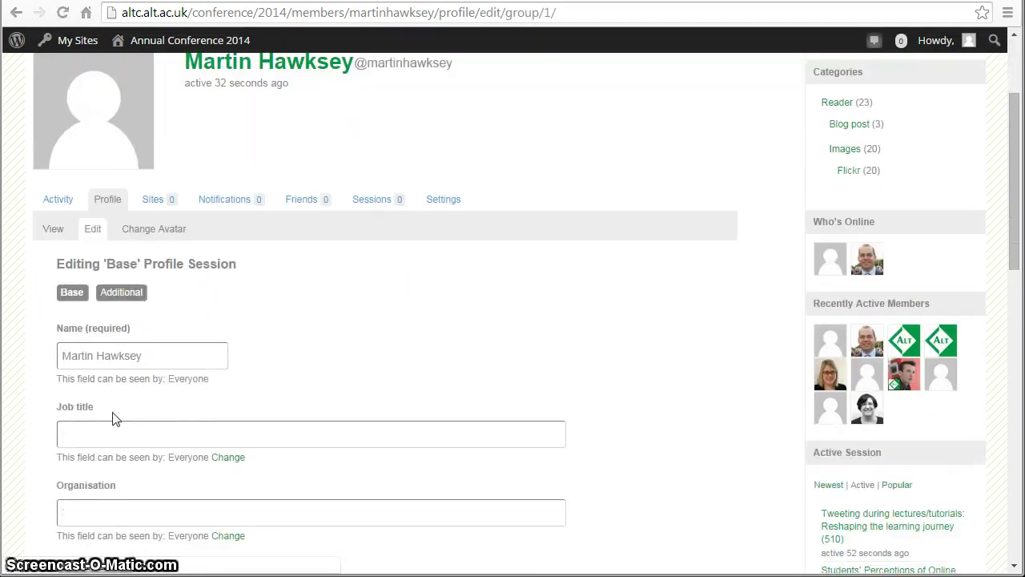
left_click(106, 356)
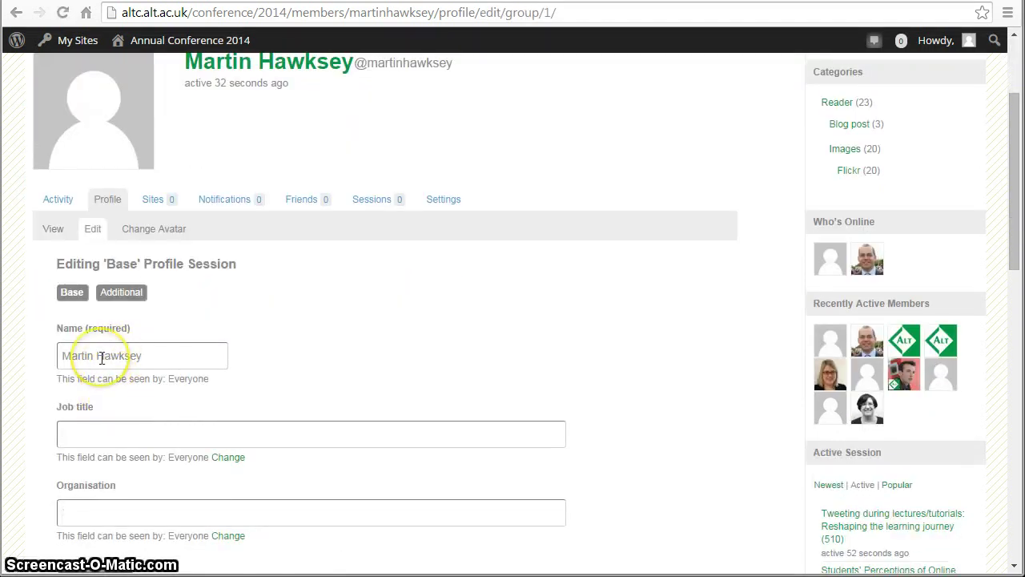
left_click(122, 435)
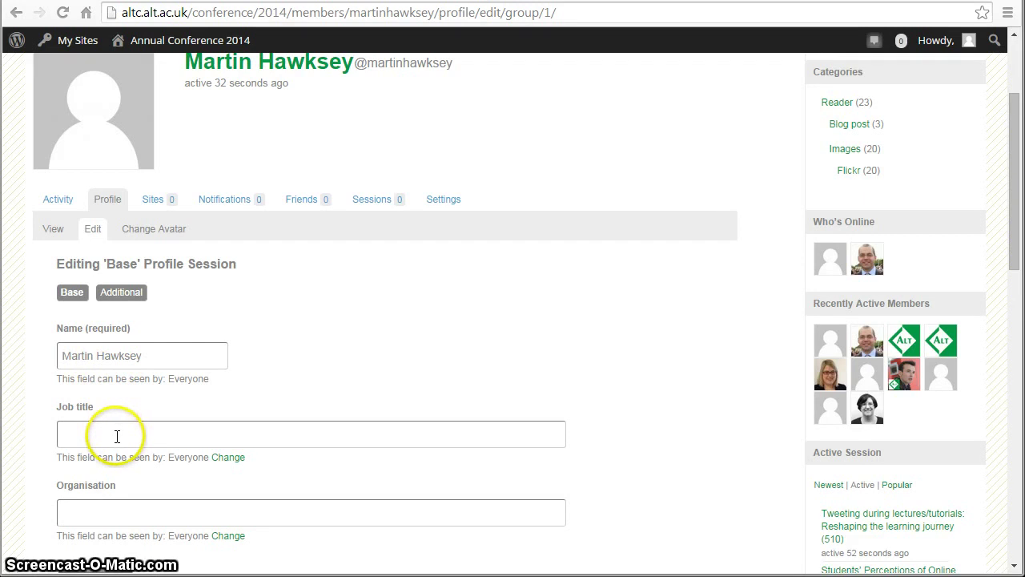
left_click(132, 300)
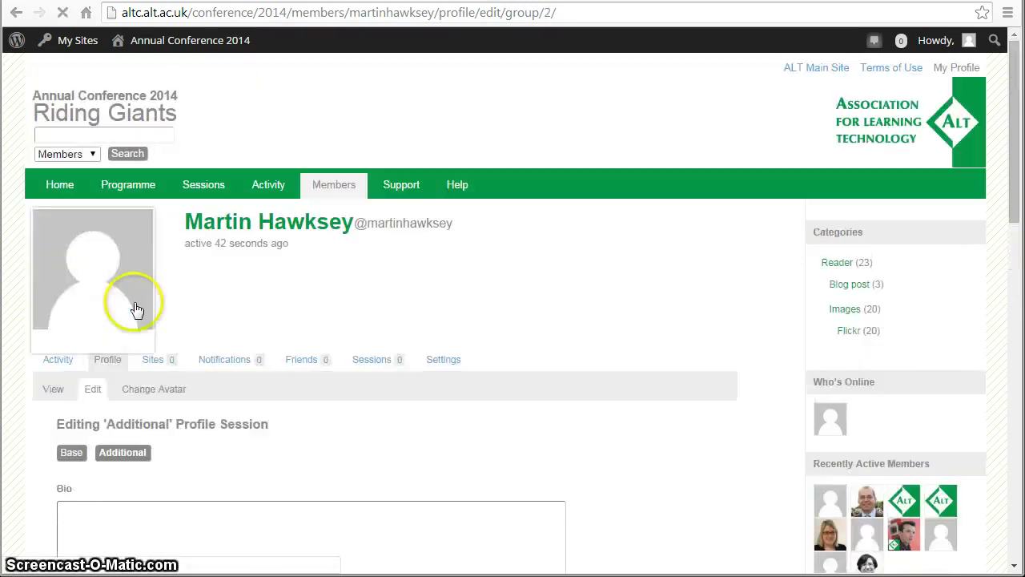
scroll(133, 297, "down", 3)
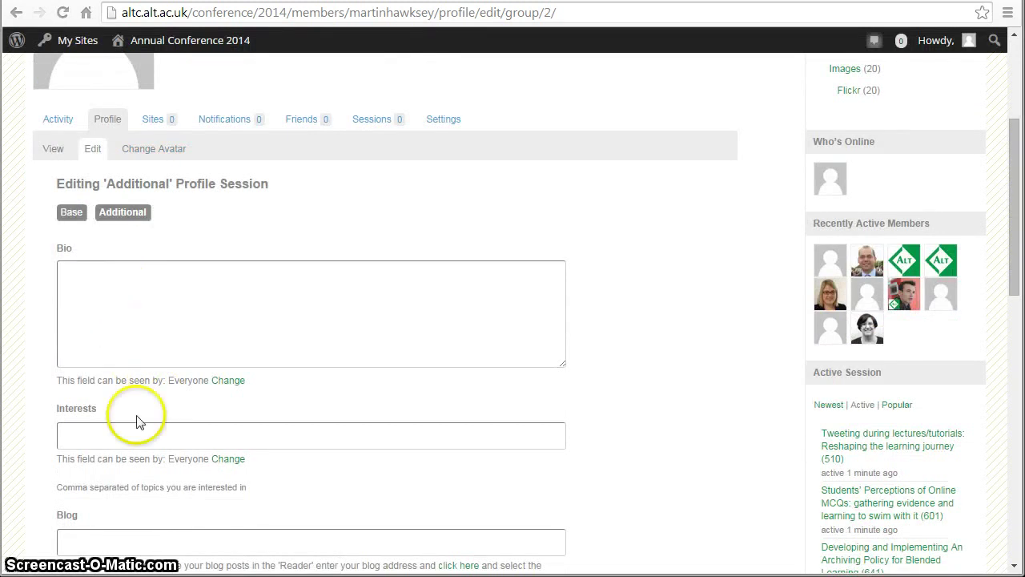
scroll(137, 430, "down", 3)
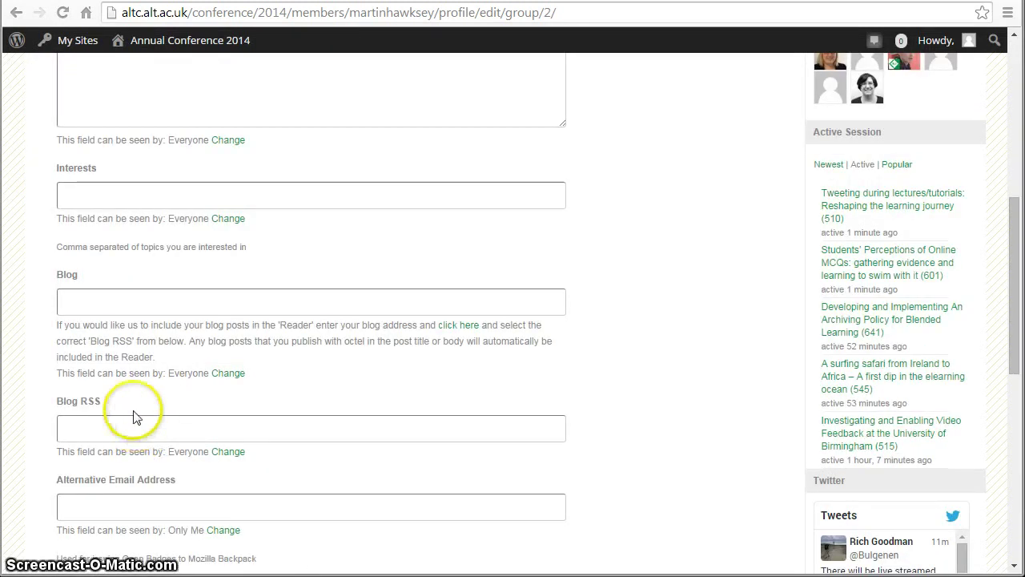
left_click(107, 310)
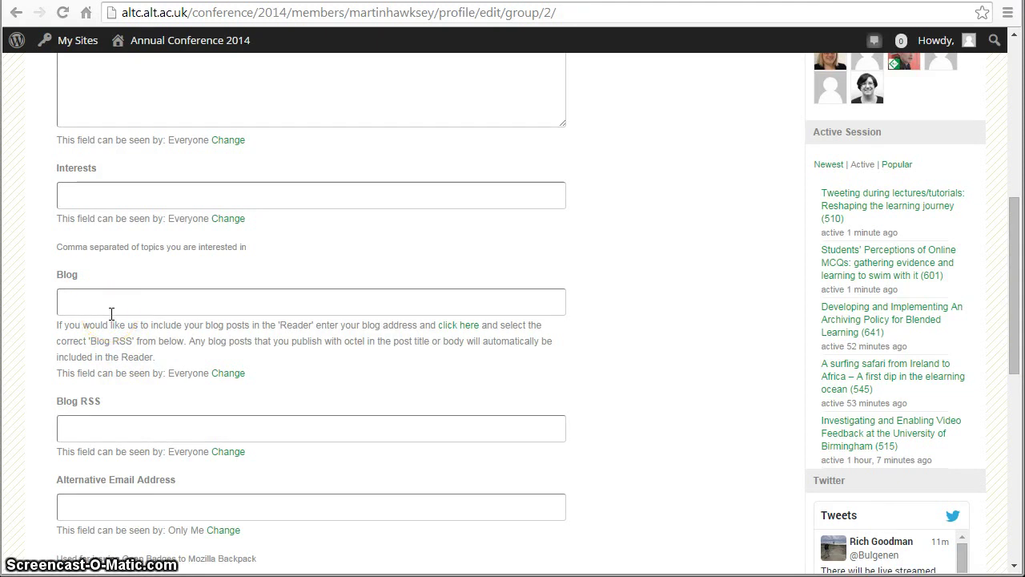
left_click(96, 304)
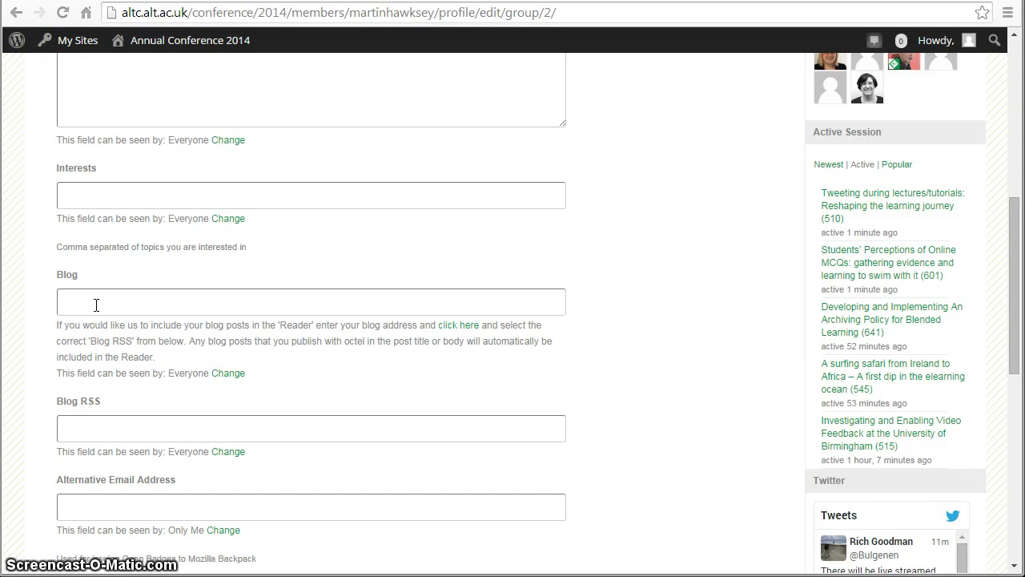
left_click(97, 310)
scroll(95, 322, "down", 1)
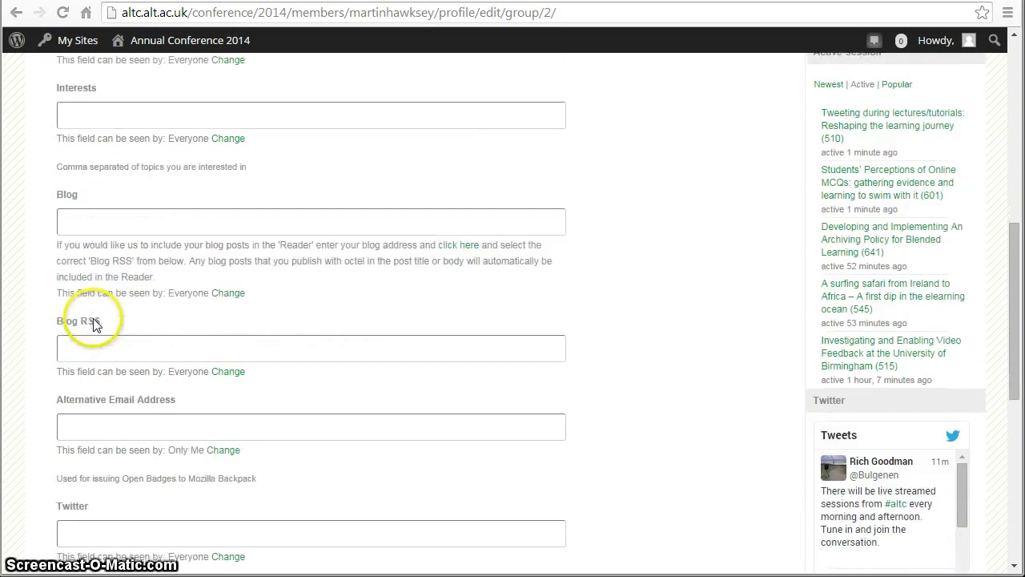
scroll(92, 320, "down", 3)
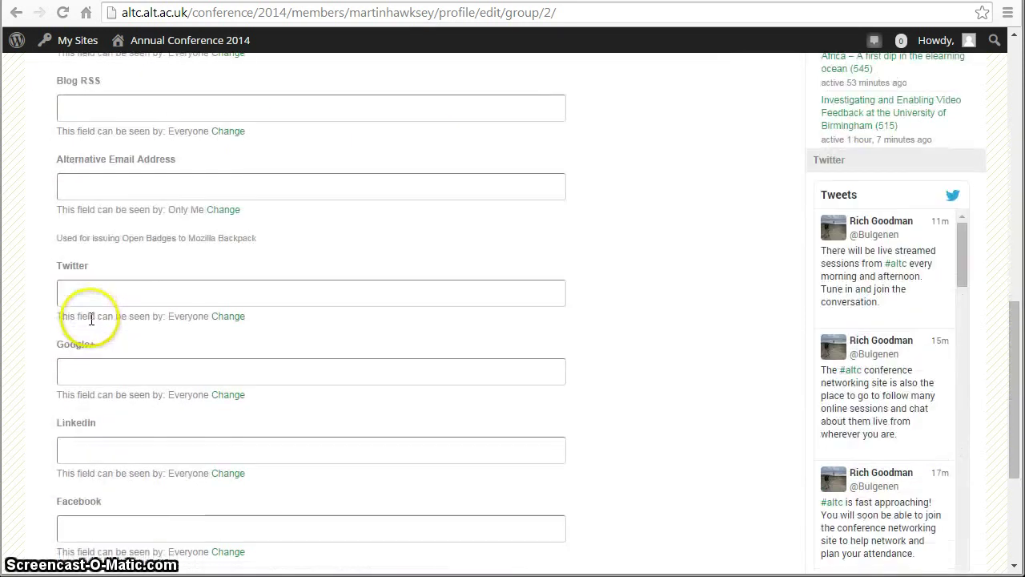
scroll(92, 321, "down", 1)
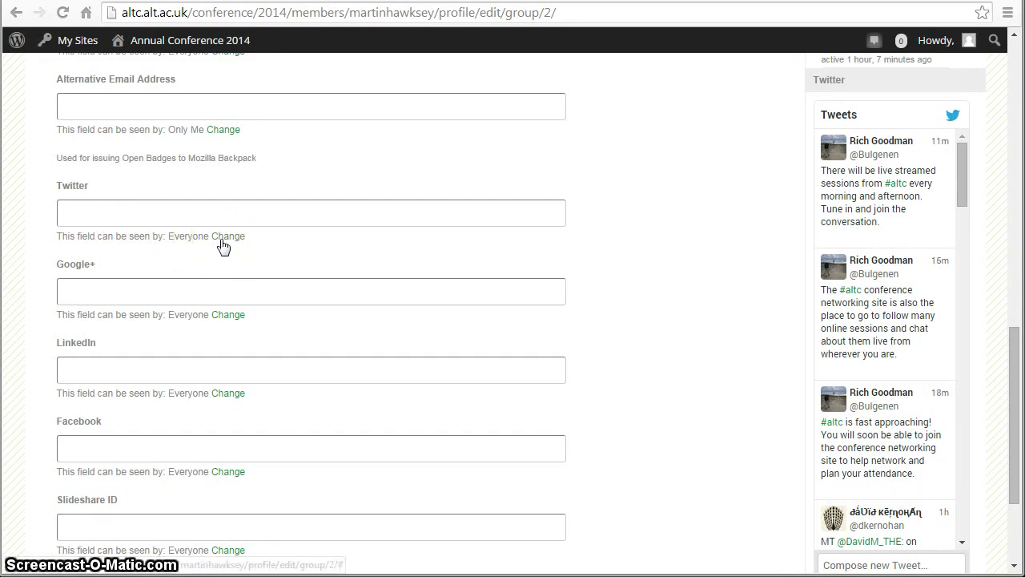
left_click(223, 246)
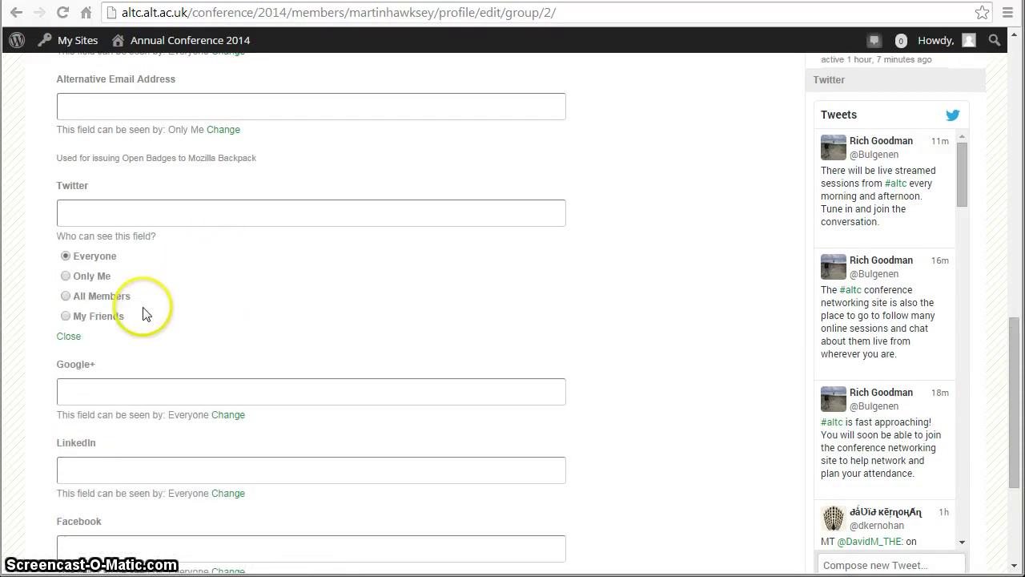
left_click(70, 340)
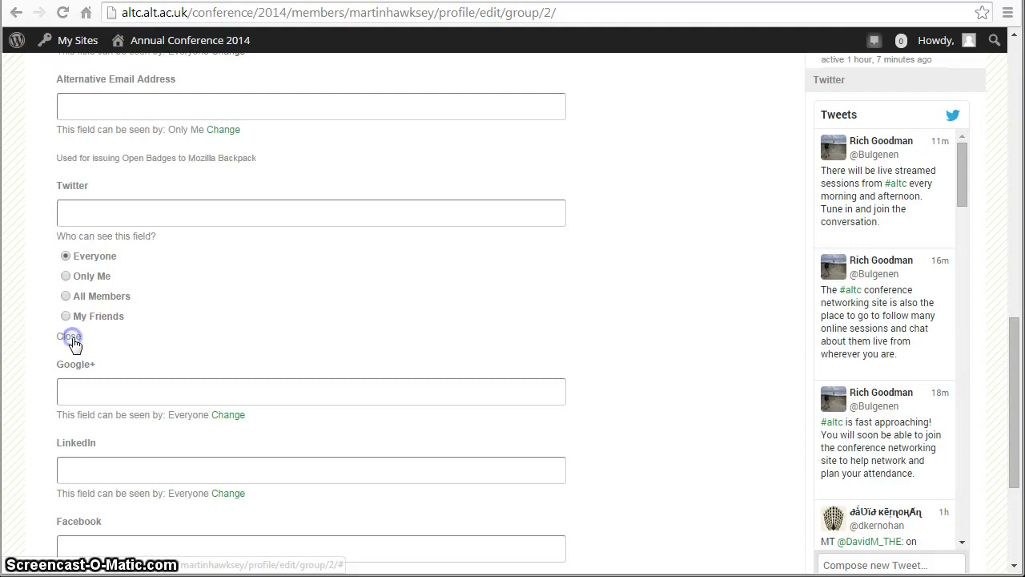
scroll(85, 343, "up", 7)
scroll(83, 342, "up", 3)
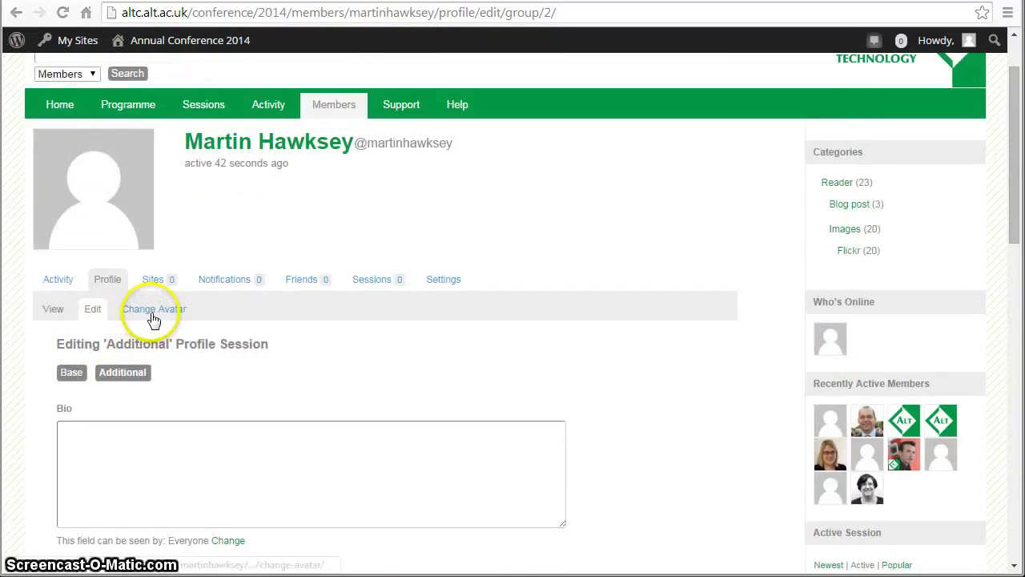
Upload DSC_7159_cropped_alt.jpg from Explorer as the new avatar image
left_click(152, 313)
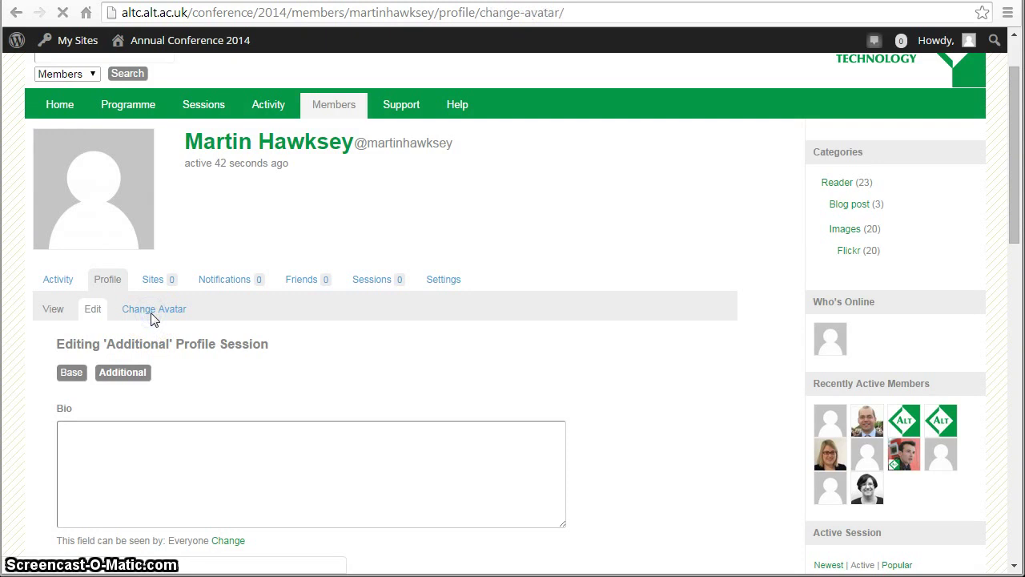
scroll(157, 450, "down", 2)
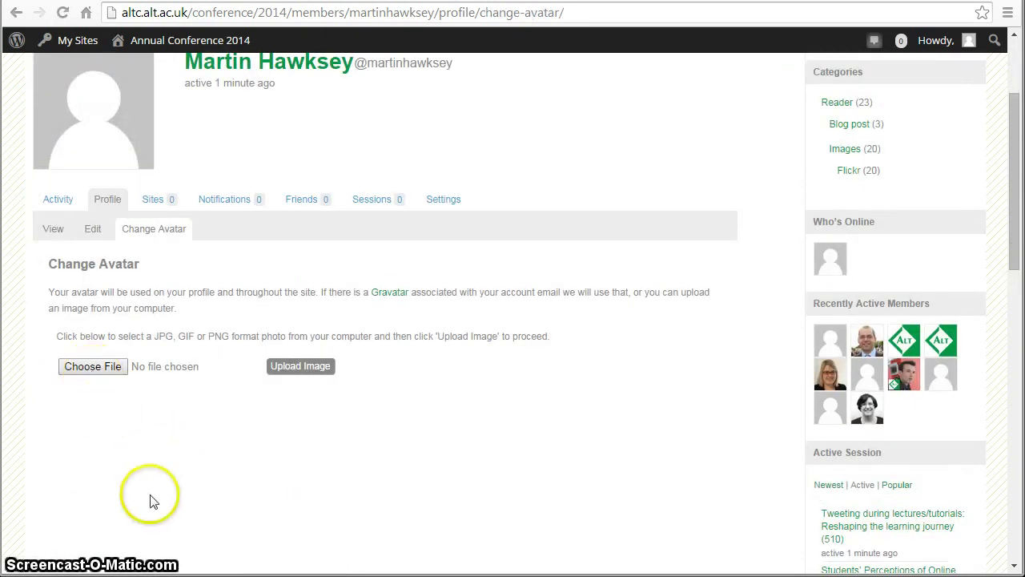
mouse_move(256, 574)
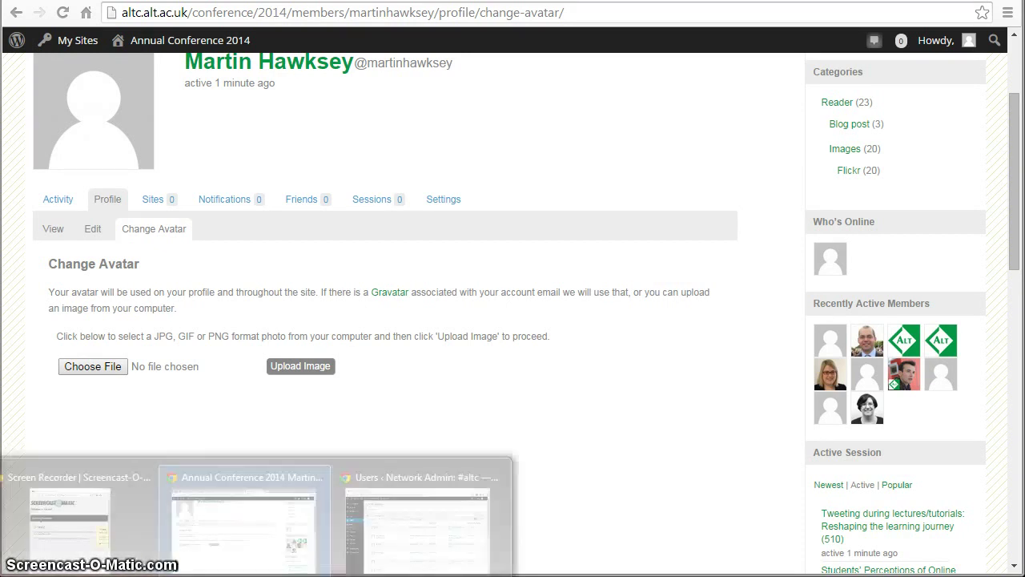
key("alt+Tab")
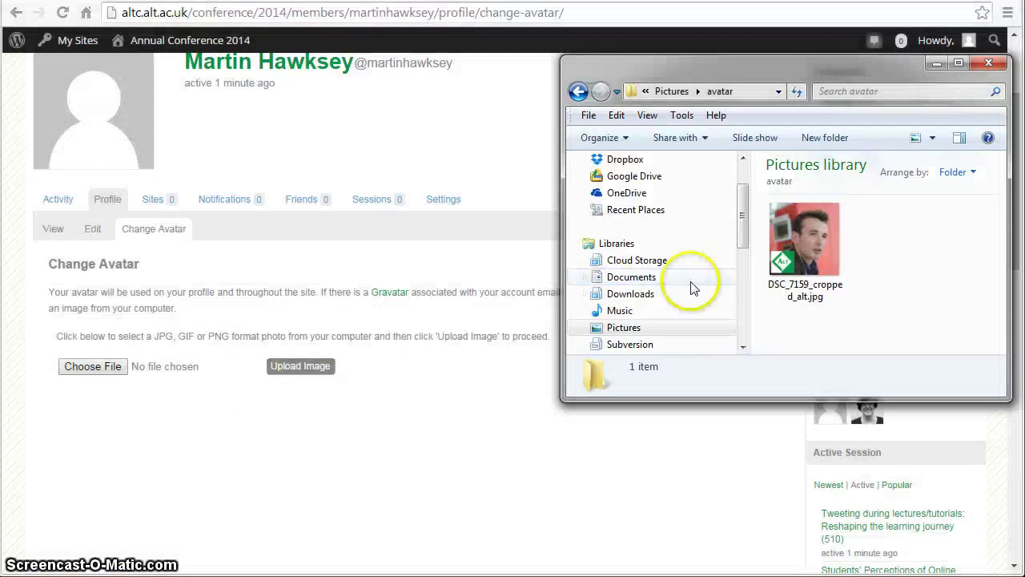
left_click_drag(790, 246, 96, 373)
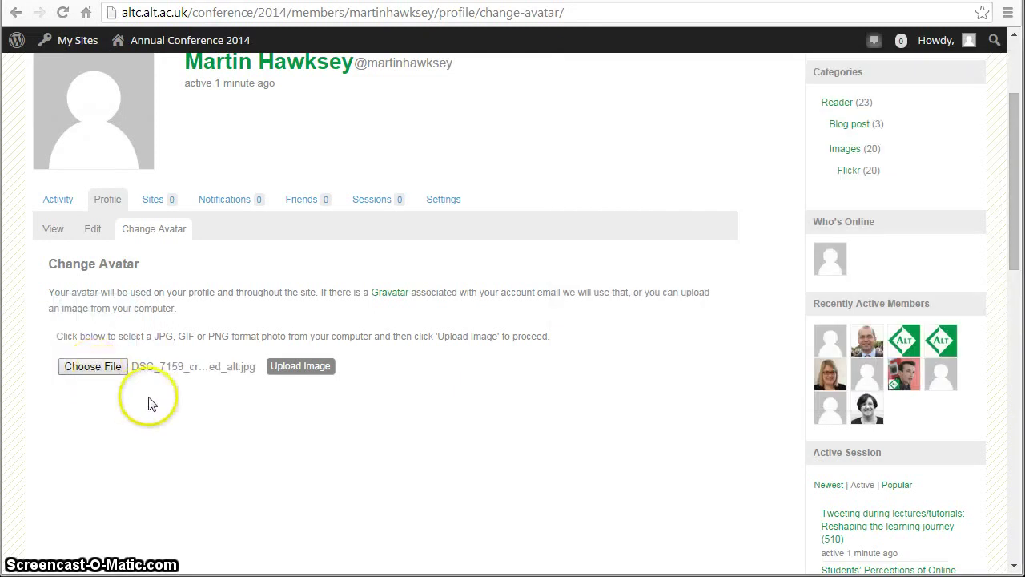
left_click(287, 372)
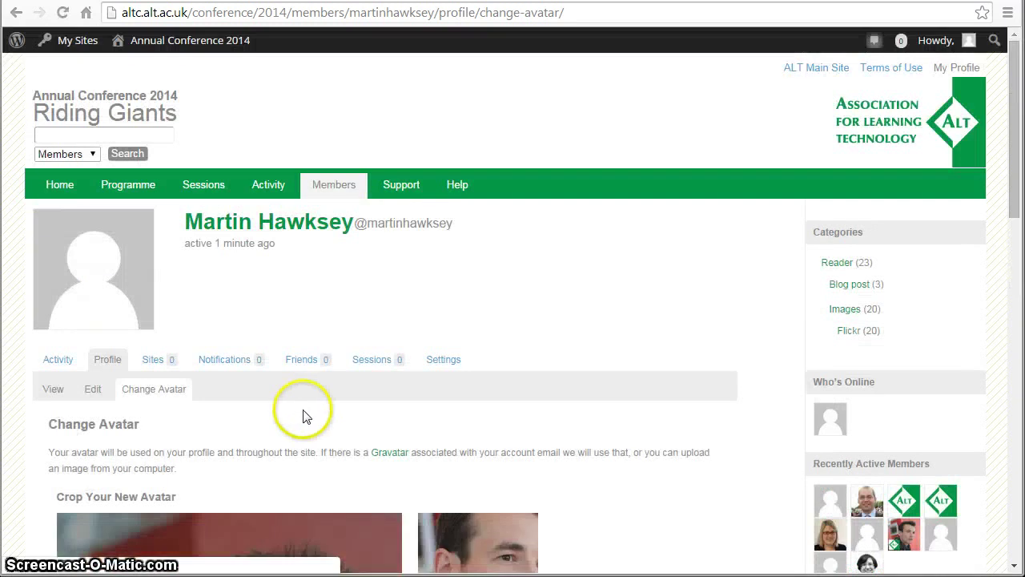
Resize the crop area to cover the whole photo and apply the crop
scroll(308, 408, "down", 2)
left_click_drag(133, 333, 78, 287)
left_click_drag(230, 368, 439, 566)
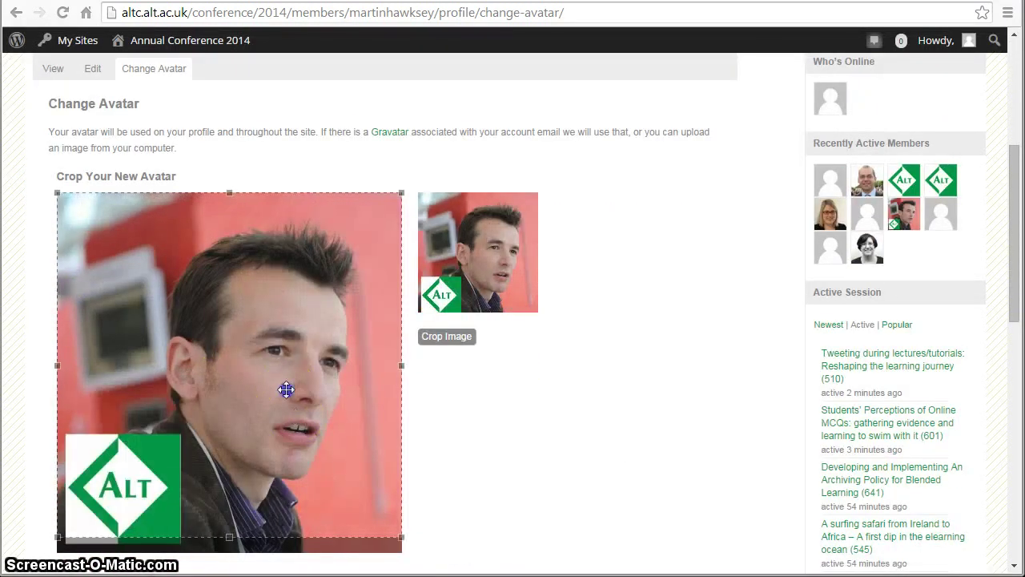
left_click_drag(286, 390, 295, 432)
left_click(445, 340)
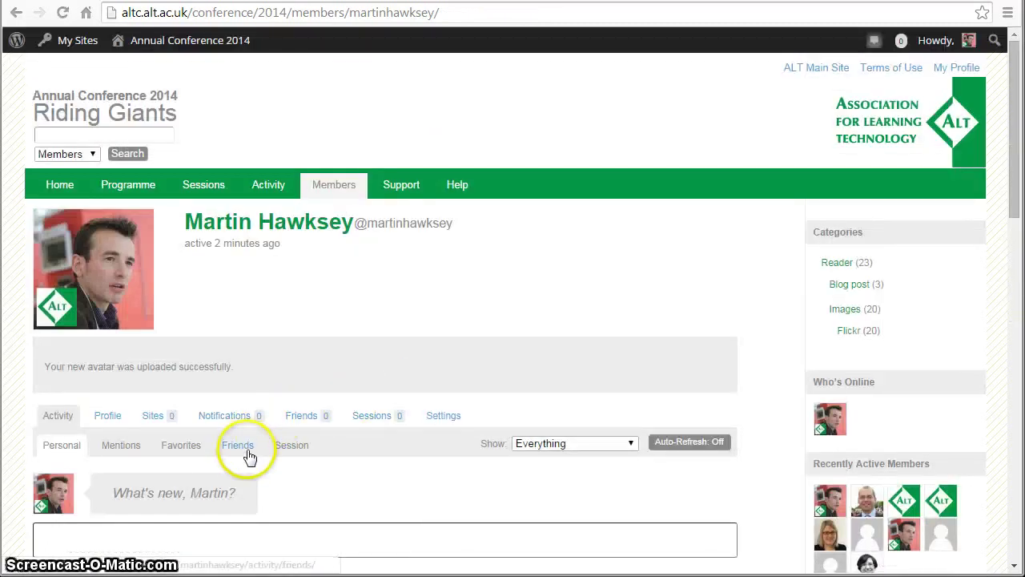
Scroll the profile activity feed and start a new What's new update
scroll(251, 470, "down", 1)
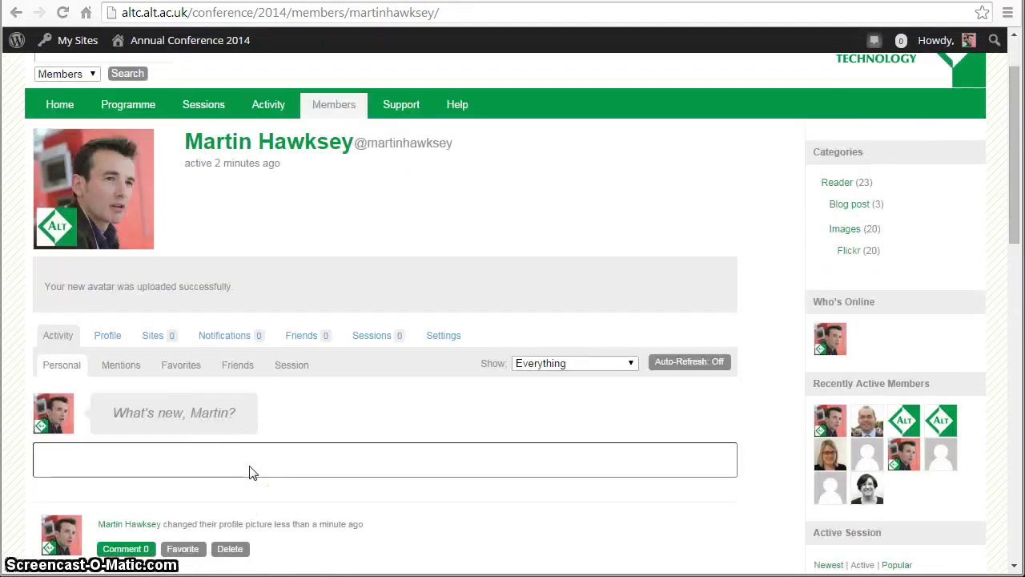
left_click(271, 450)
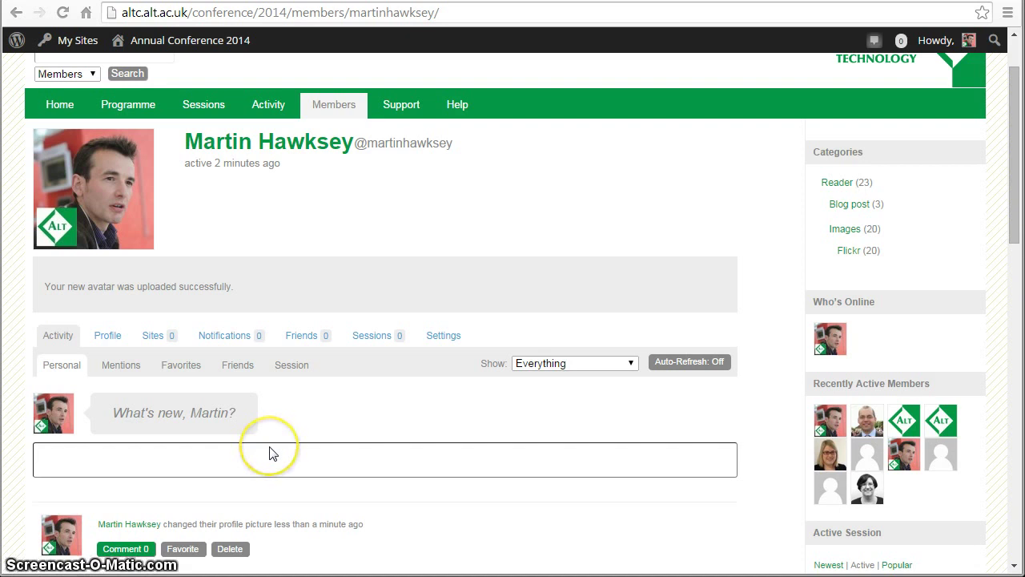